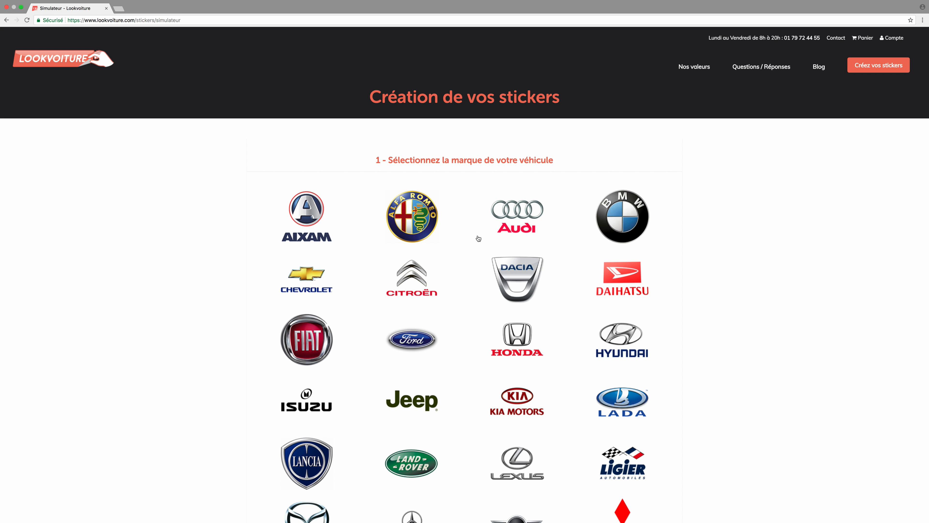
# Step: Choose the Audi A3 5 Portes (2013) with a medium-grey body colour and continue to the vehicle customization
pyautogui.click(517, 215)
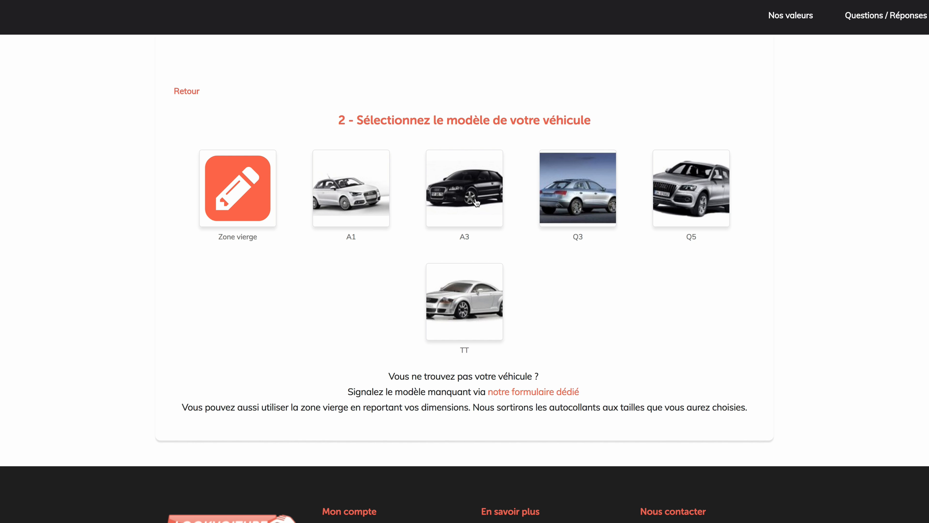
pyautogui.click(476, 202)
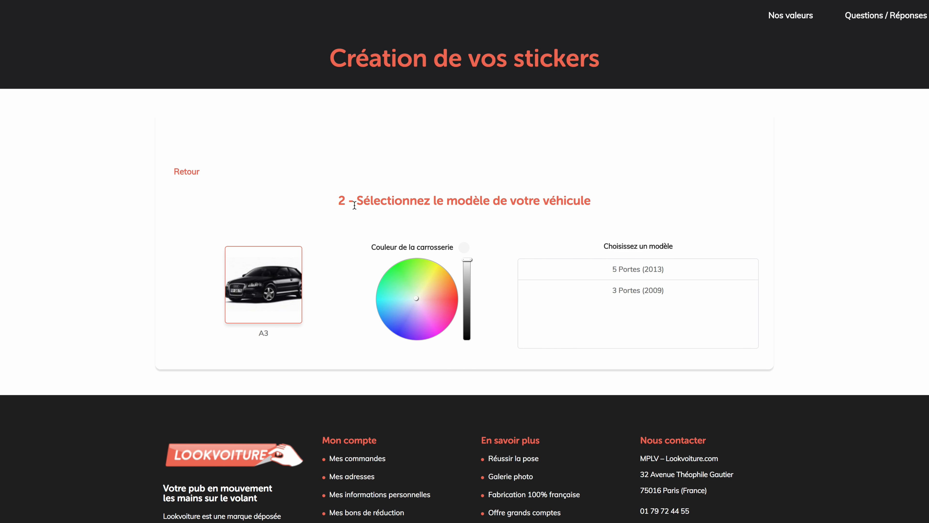
pyautogui.click(621, 274)
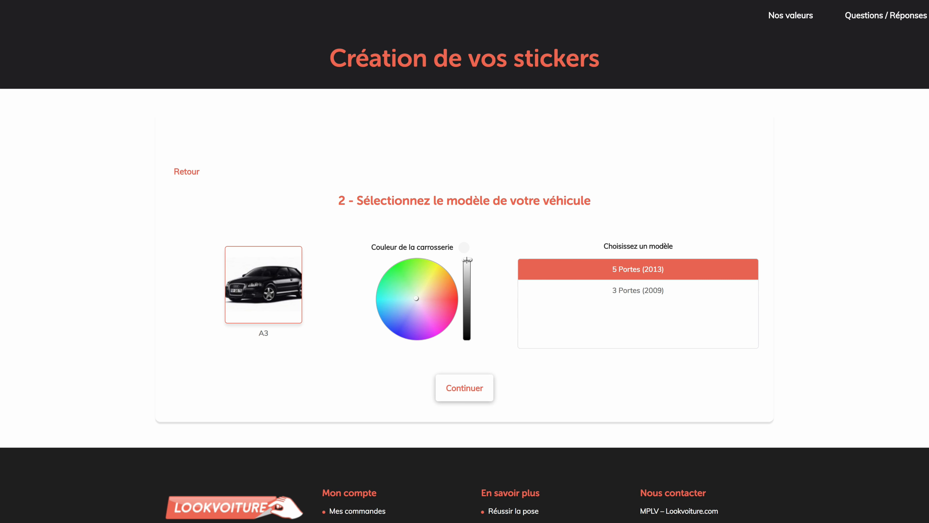
pyautogui.moveTo(466, 260); pyautogui.dragTo(467, 281)
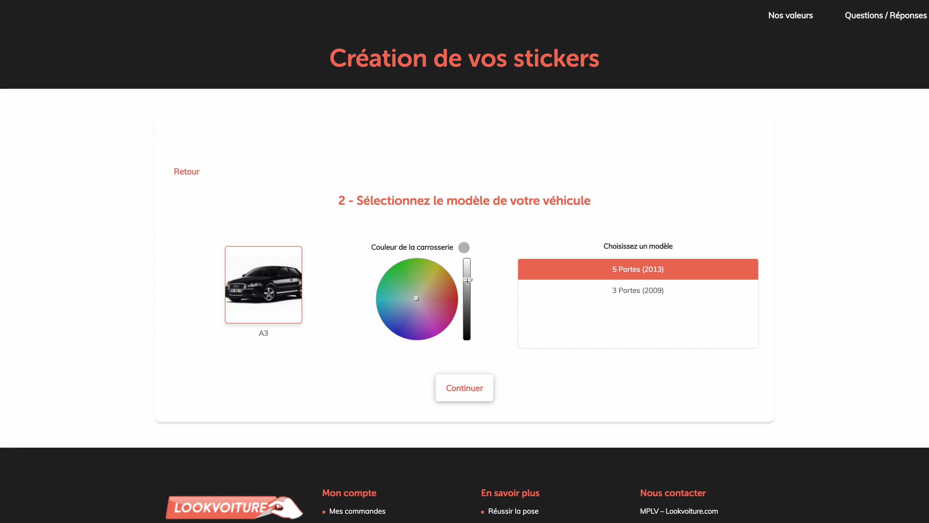
pyautogui.click(472, 393)
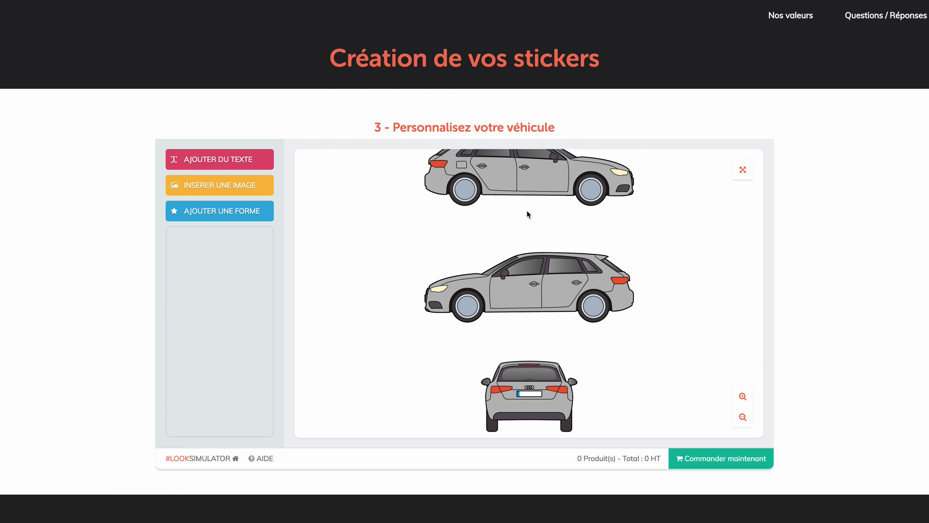
# Step: Inspect the car's side and rear views, then bring the left-facing side's doors into close view
pyautogui.moveTo(617, 303); pyautogui.dragTo(584, 315)
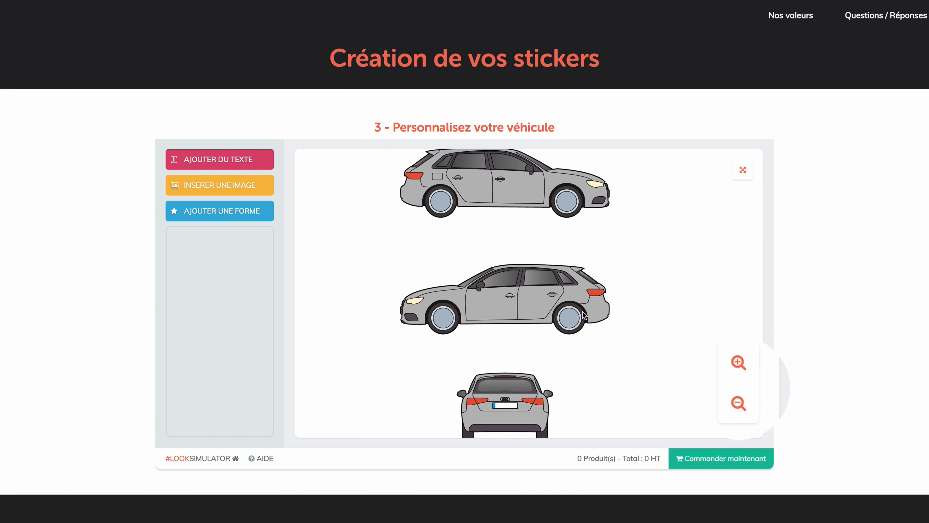
pyautogui.click(738, 364)
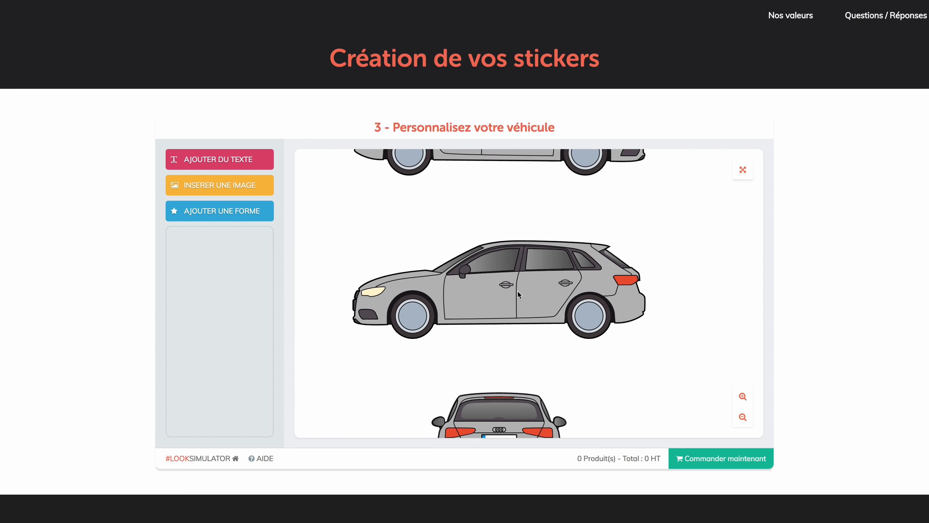
pyautogui.click(742, 169)
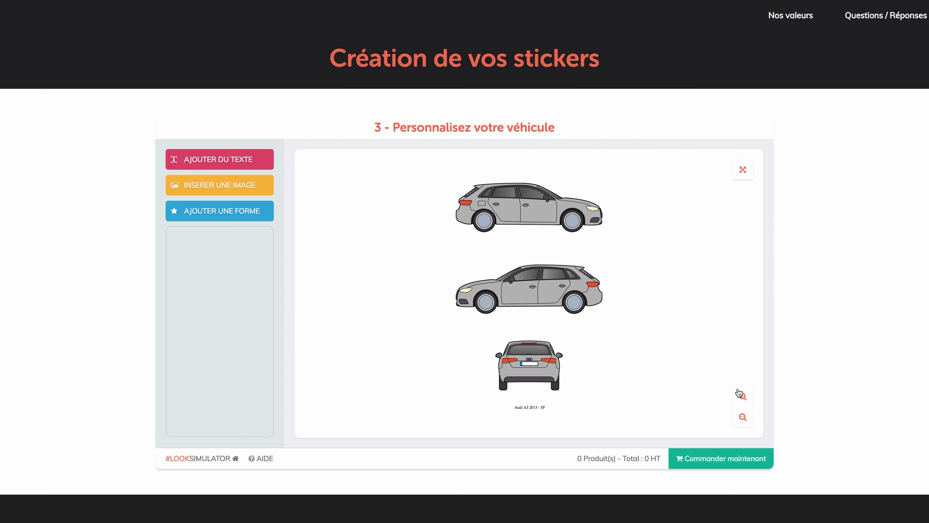
pyautogui.click(743, 395)
pyautogui.click(744, 394)
pyautogui.click(745, 395)
pyautogui.click(744, 394)
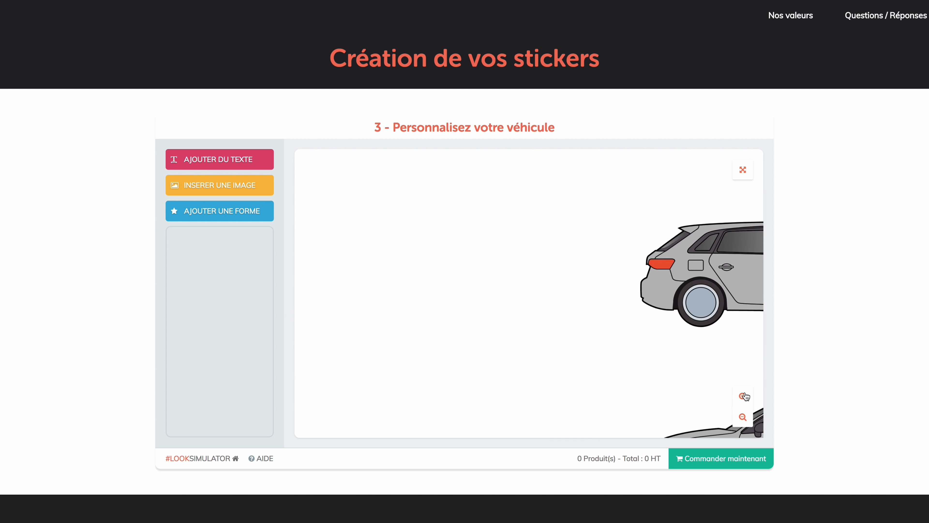
pyautogui.click(744, 394)
pyautogui.click(745, 395)
pyautogui.moveTo(688, 366); pyautogui.dragTo(401, 196)
pyautogui.moveTo(575, 355); pyautogui.dragTo(512, 312)
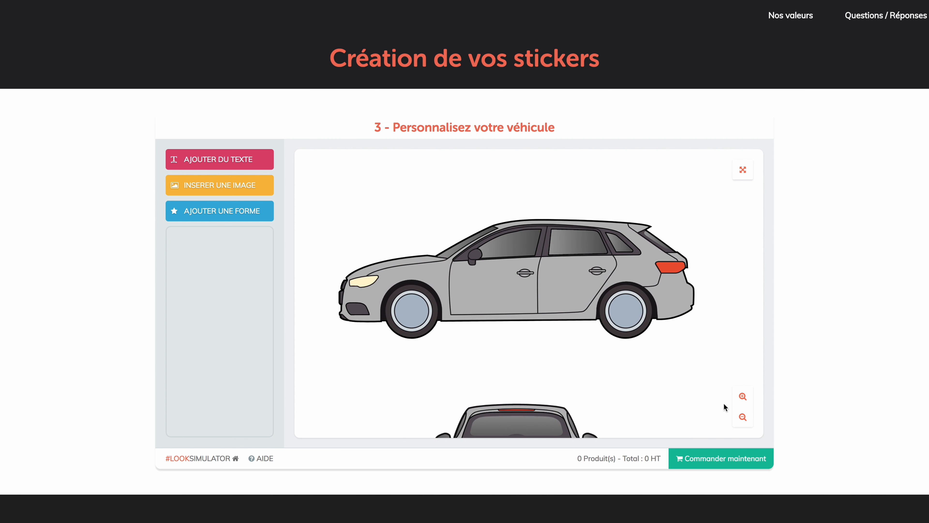
pyautogui.click(742, 396)
pyautogui.click(743, 396)
pyautogui.click(744, 399)
pyautogui.click(744, 399)
pyautogui.click(744, 399)
pyautogui.click(744, 399)
pyautogui.moveTo(638, 373); pyautogui.dragTo(549, 310)
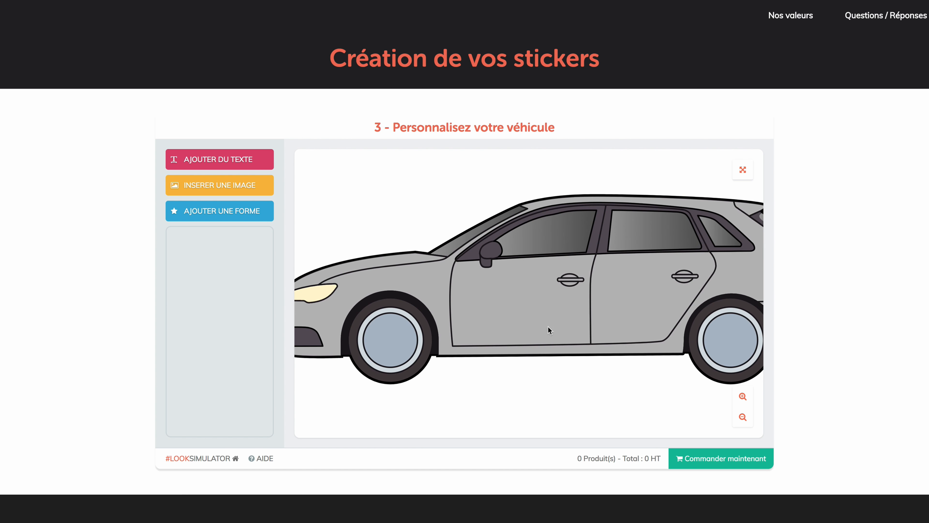
# Step: Add a text element on the front door of the left-facing side view and make it read "MON"
pyautogui.click(232, 161)
pyautogui.click(535, 300)
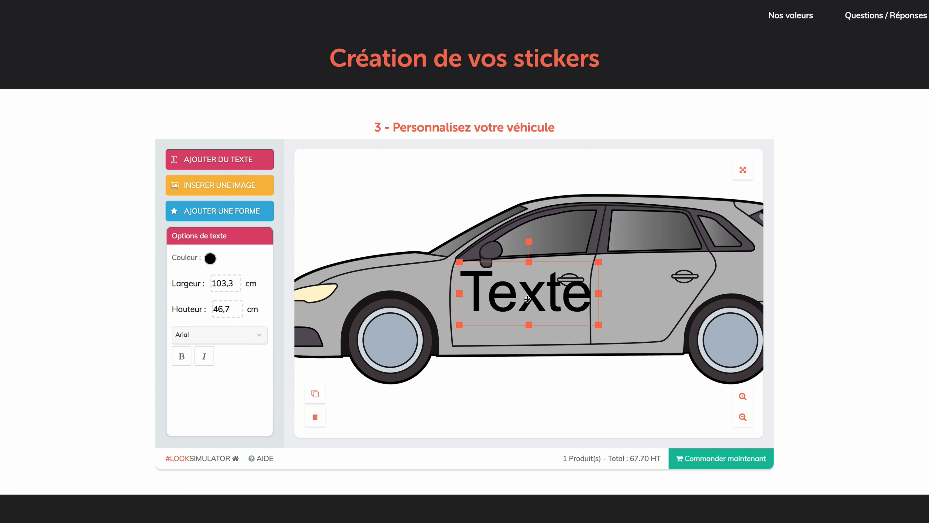
pyautogui.doubleClick(525, 298)
pyautogui.press('BackSpace')
pyautogui.write('M')
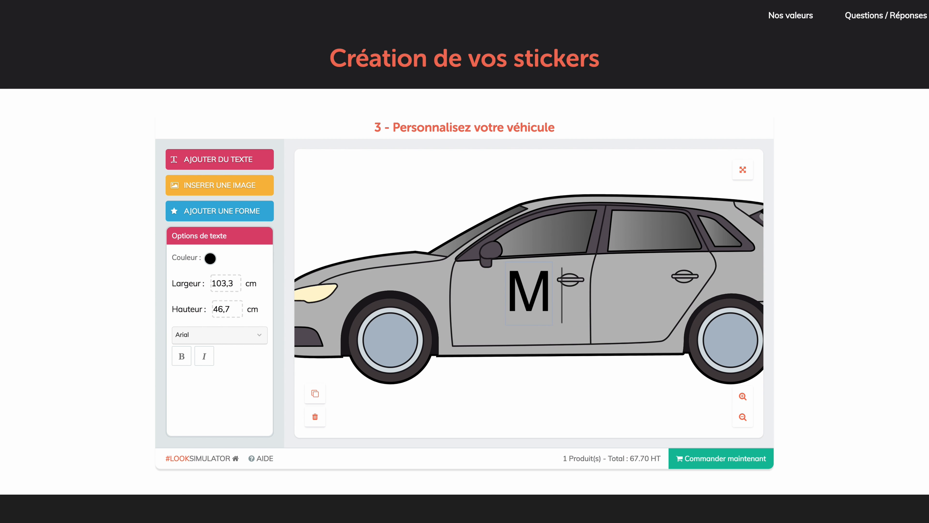
pyautogui.write('ON')
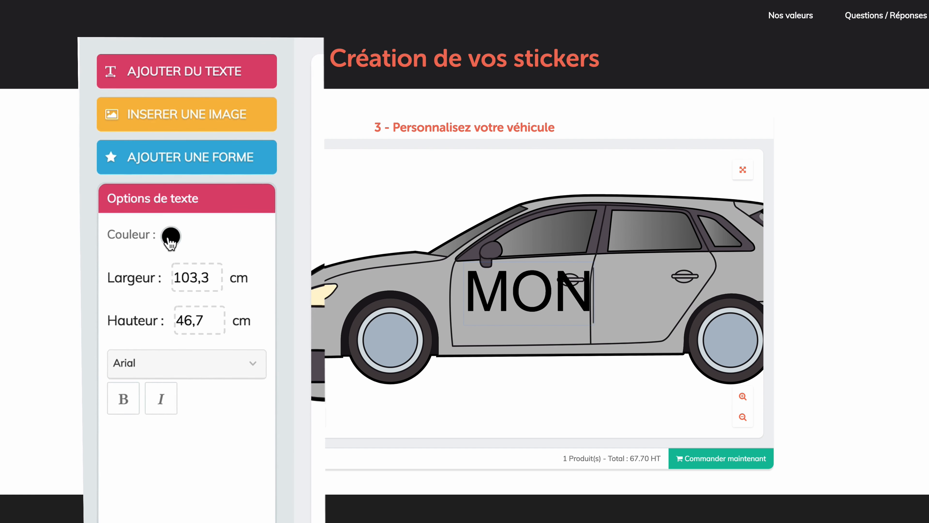
# Step: Format the "MON" text in bold orange-red and scale it down to about 51.6 by 25 cm
pyautogui.click(171, 238)
pyautogui.click(193, 322)
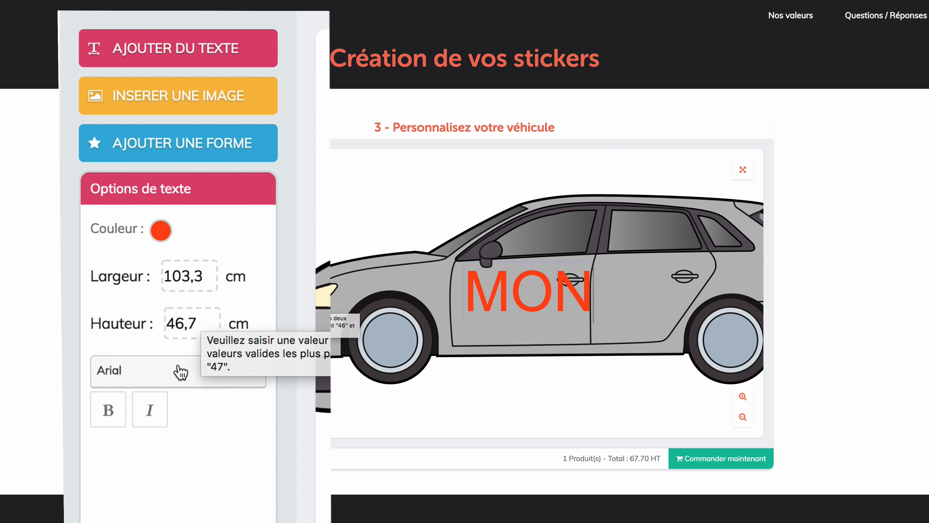
pyautogui.click(110, 407)
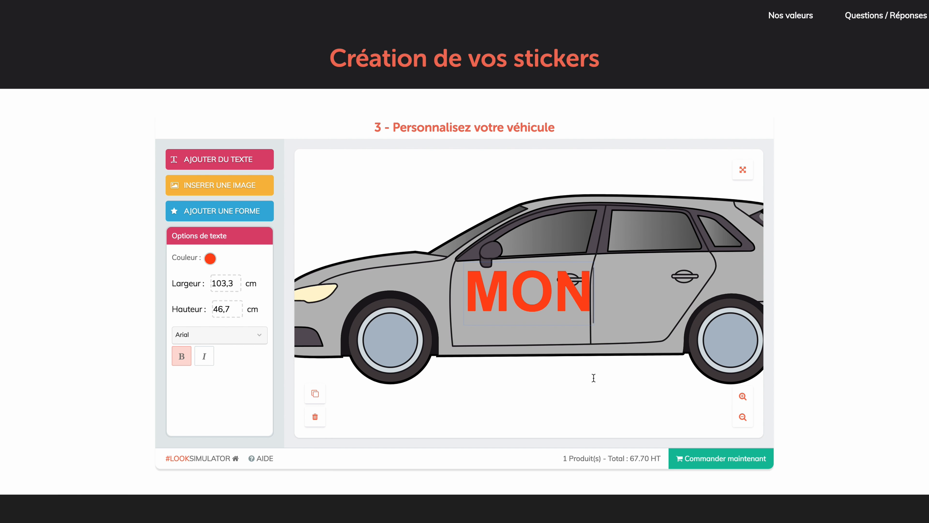
pyautogui.click(623, 385)
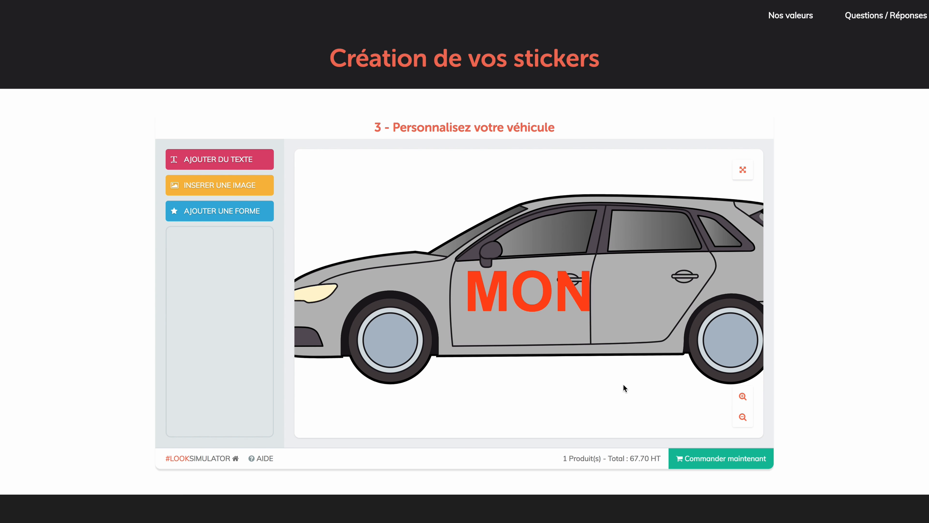
pyautogui.click(567, 308)
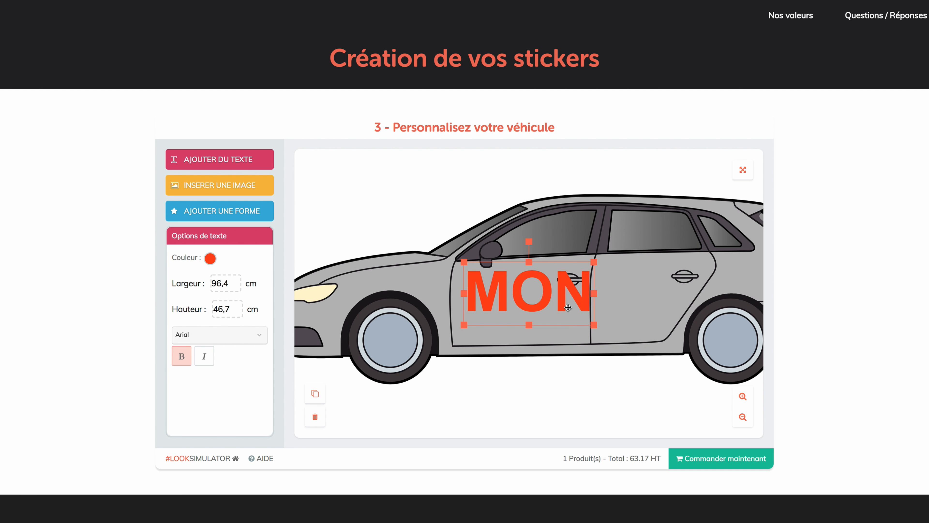
pyautogui.moveTo(595, 325); pyautogui.dragTo(557, 295)
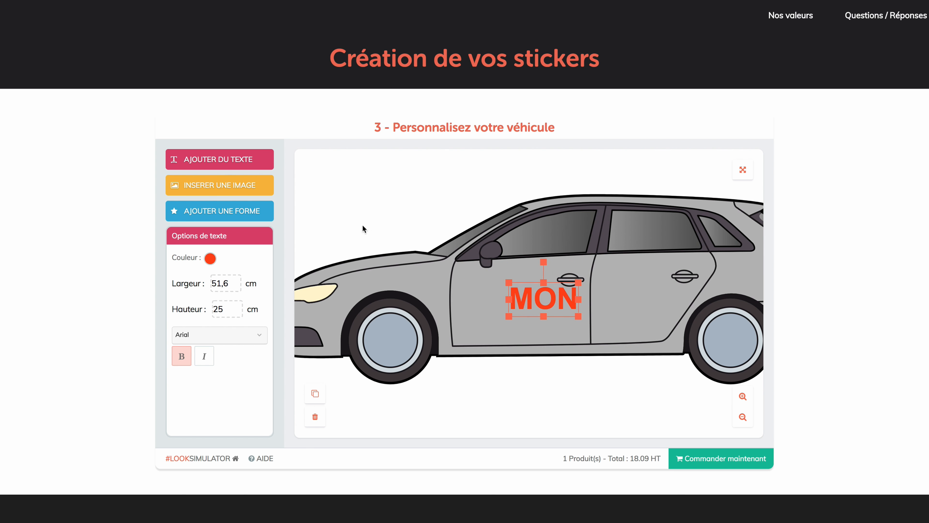
# Step: Add a second text element on the front door and make it read "LOGO"
pyautogui.click(257, 165)
pyautogui.click(489, 298)
pyautogui.doubleClick(490, 298)
pyautogui.write('LOGO')
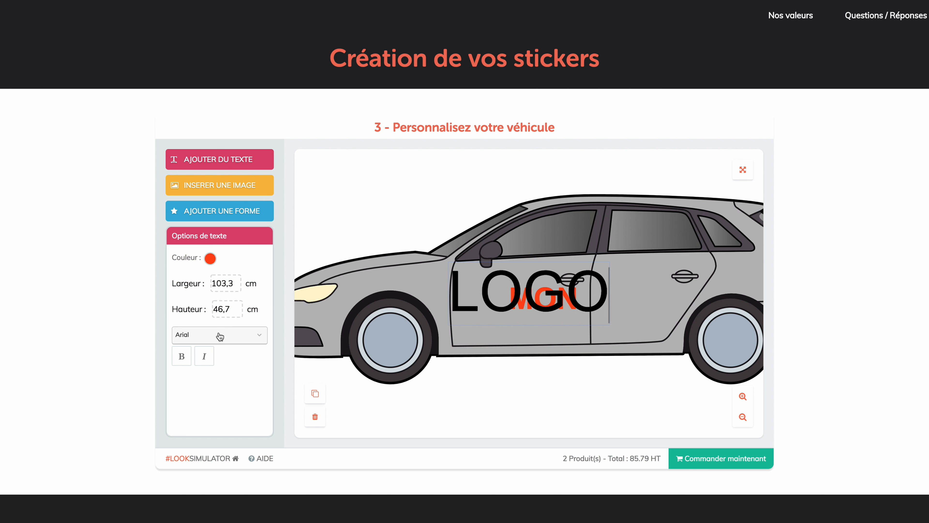
# Step: Set the "LOGO" text in Poppins, scale it to about 49.6 by 20.1 cm and place it directly beneath "MON"
pyautogui.click(219, 336)
pyautogui.scroll(-3, 216, 387)
pyautogui.scroll(-5, 220, 388)
pyautogui.click(224, 389)
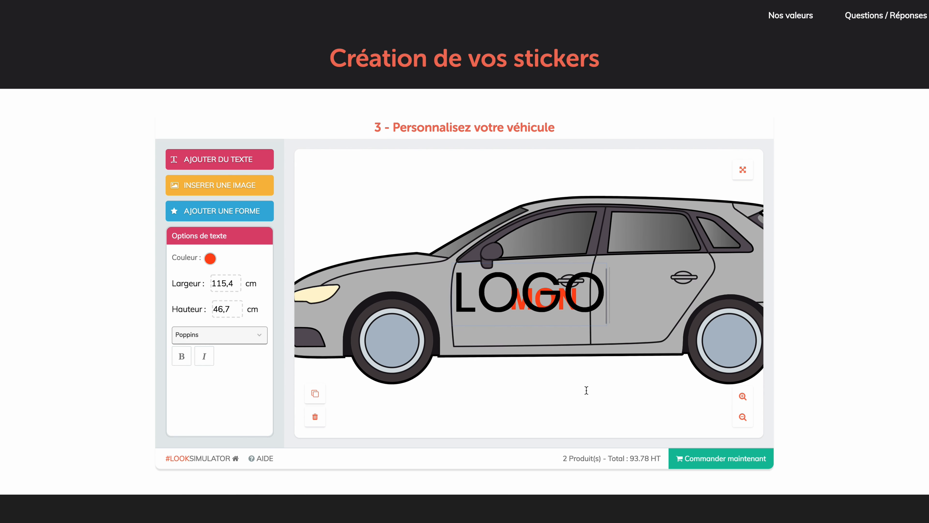
pyautogui.click(586, 390)
pyautogui.click(584, 307)
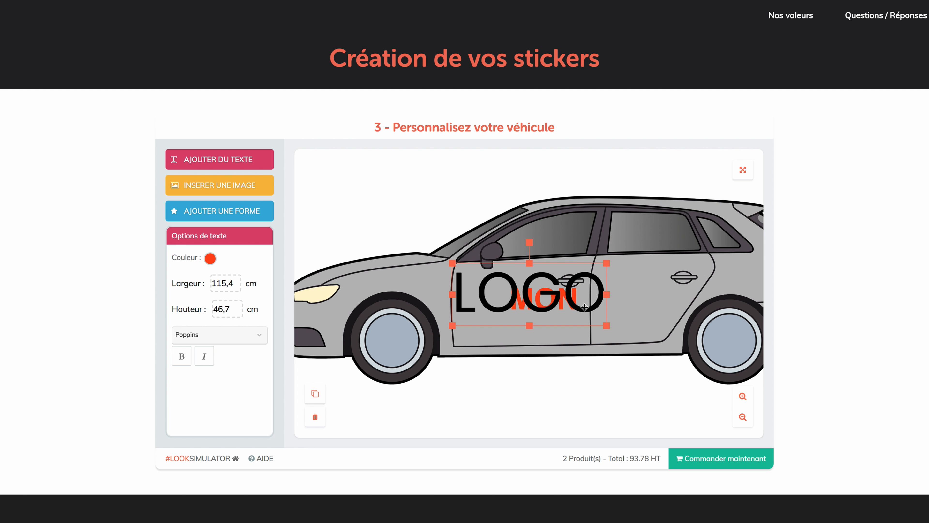
pyautogui.moveTo(606, 325); pyautogui.dragTo(554, 326)
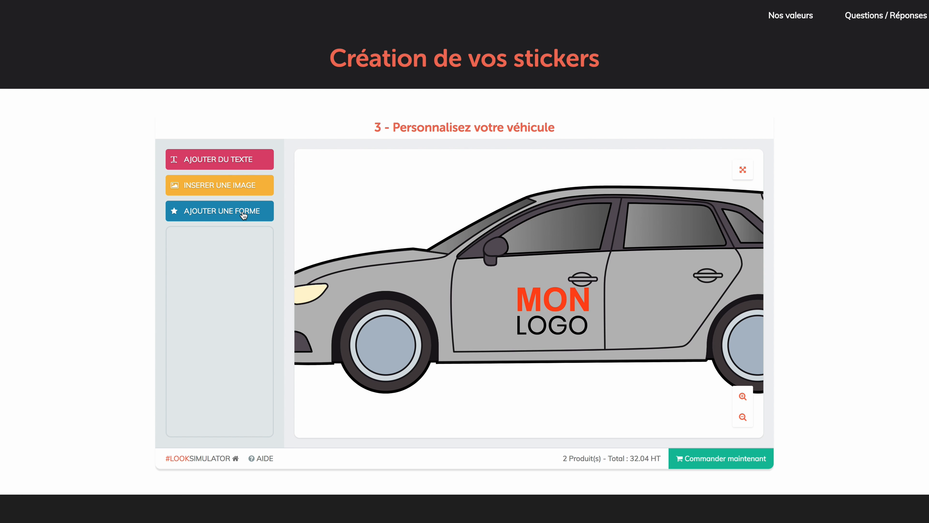
# Step: Add a black circle about 36.9 cm in diameter on the front door, just before the "MON LOGO" text
pyautogui.click(243, 215)
pyautogui.click(207, 337)
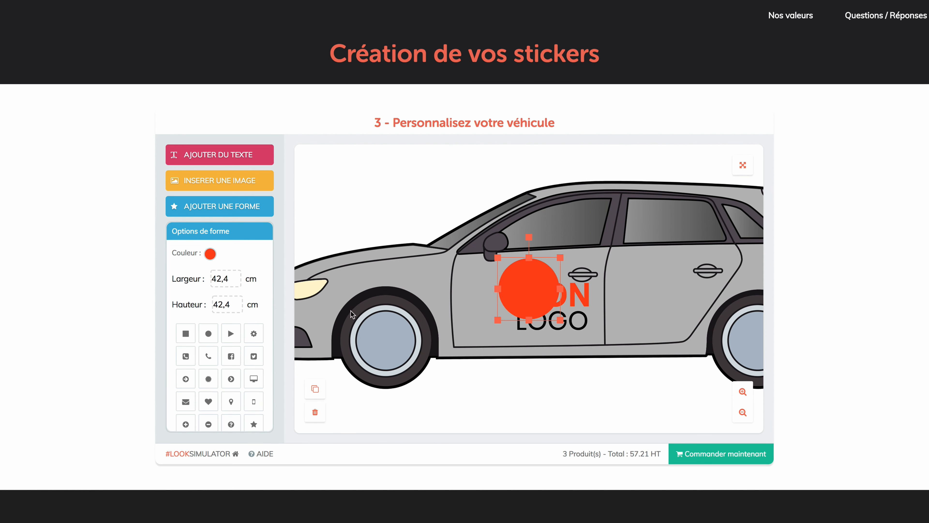
pyautogui.moveTo(545, 299); pyautogui.dragTo(490, 308)
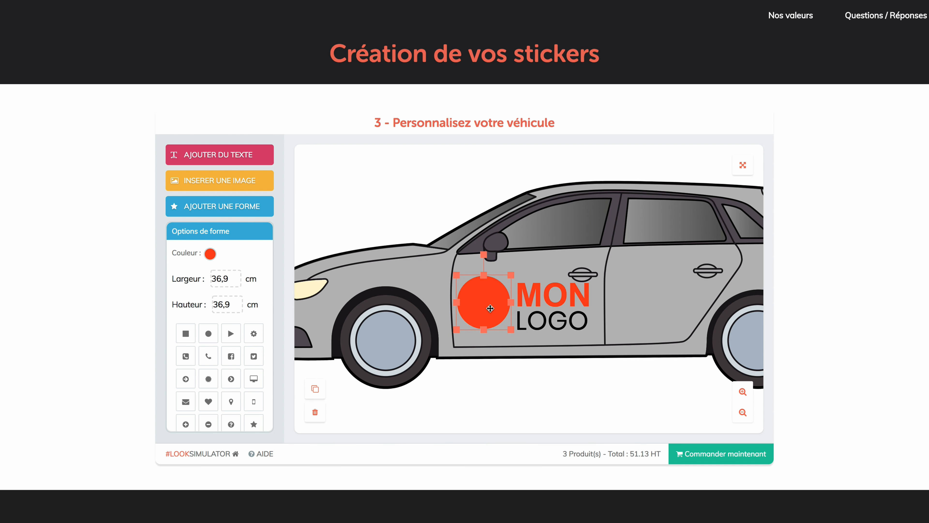
pyautogui.click(212, 255)
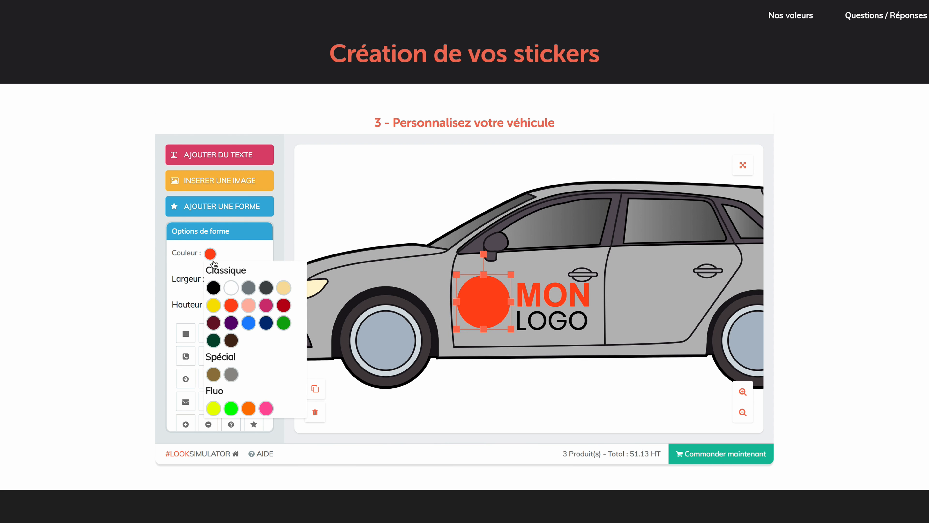
pyautogui.click(215, 289)
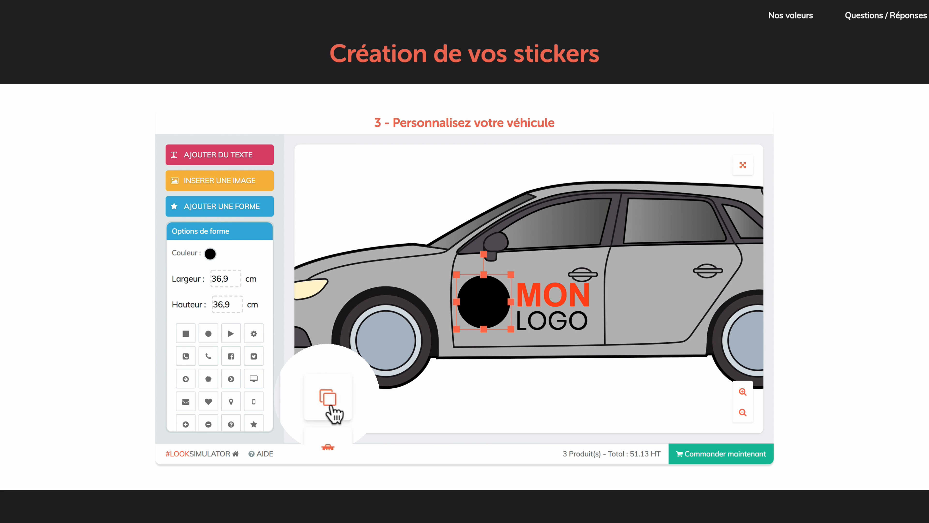
# Step: Duplicate the black circle and colour the copy orange-red
pyautogui.click(329, 406)
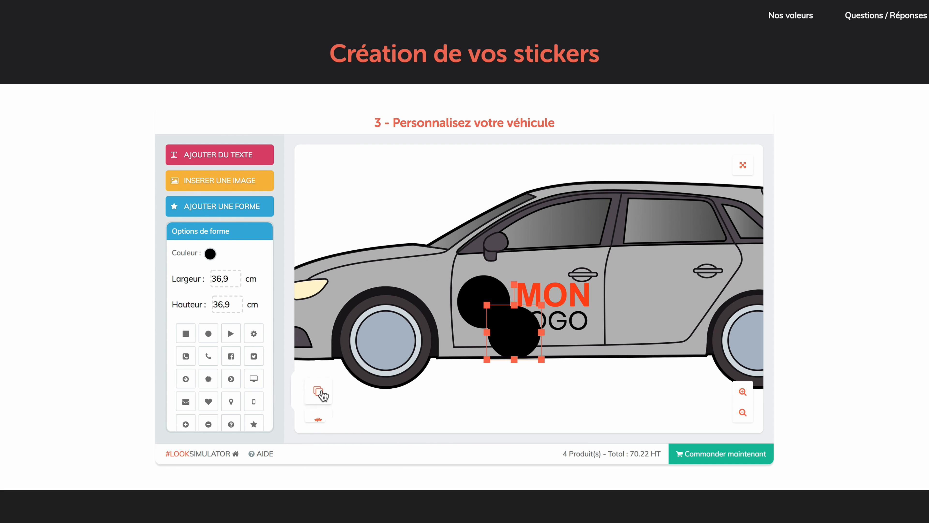
pyautogui.click(210, 254)
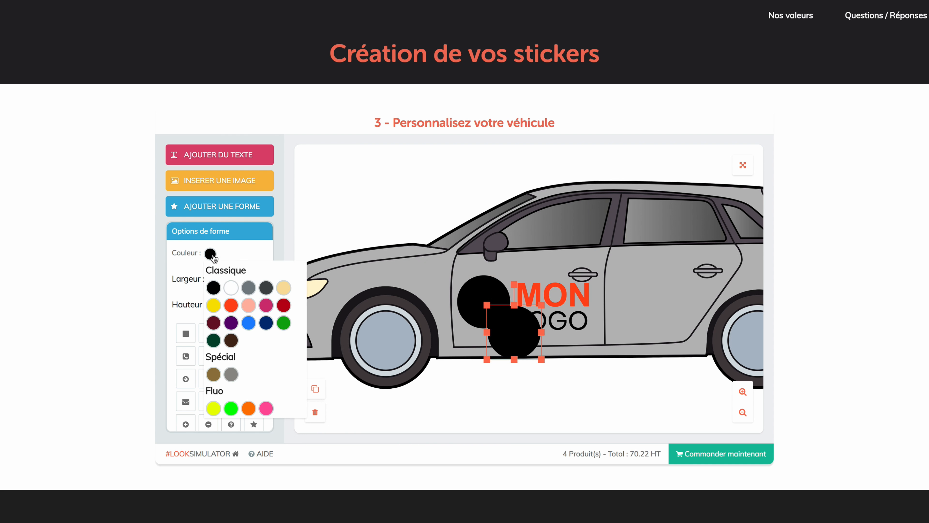
pyautogui.click(230, 306)
# Step: Shrink the orange-red circle to about 22 cm in diameter and centre it inside the black circle
pyautogui.moveTo(542, 360); pyautogui.dragTo(486, 311)
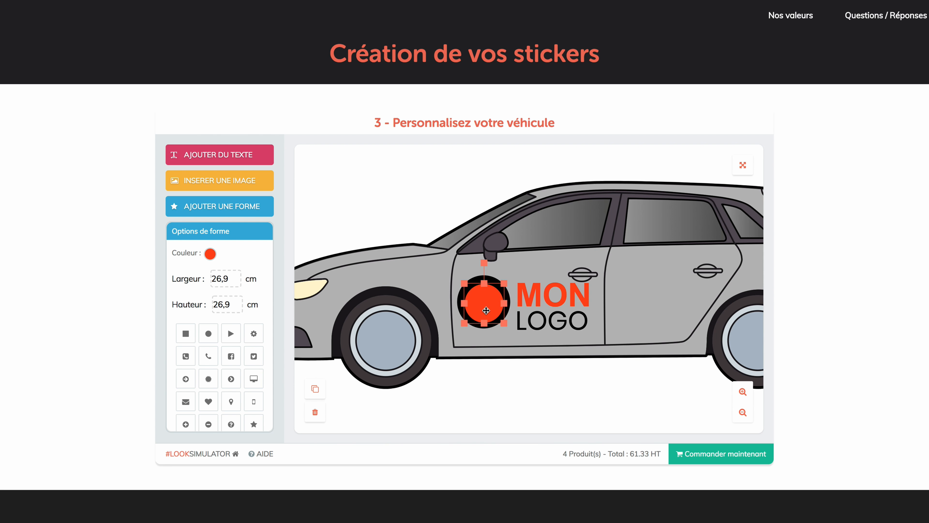
pyautogui.click(528, 365)
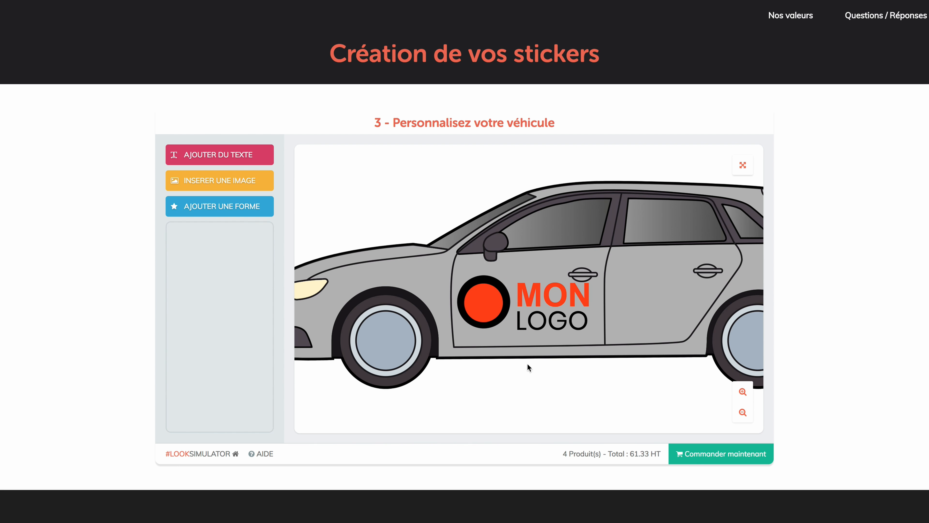
pyautogui.click(490, 305)
pyautogui.moveTo(505, 322); pyautogui.dragTo(491, 303)
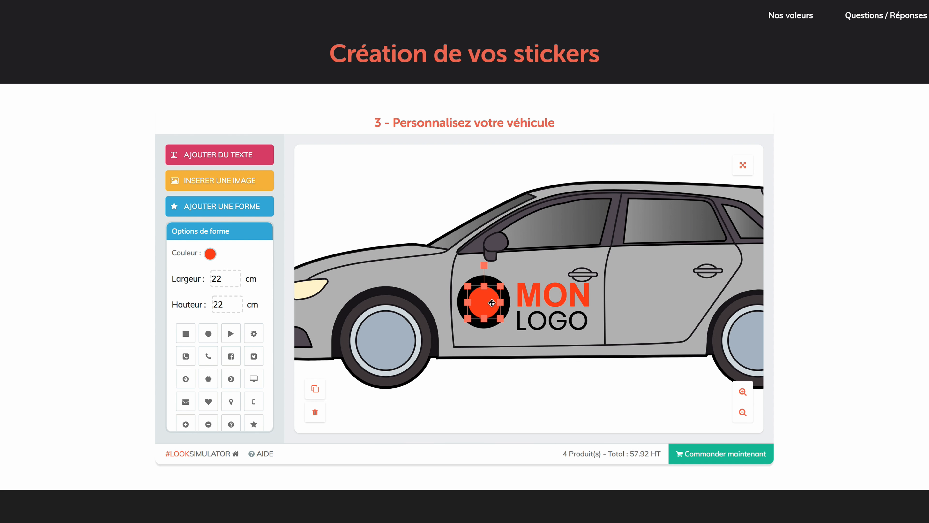
# Step: Scale down the "MON" text so it is narrower than "LOGO" and make the "LOGO" text bold
pyautogui.click(551, 319)
pyautogui.click(569, 300)
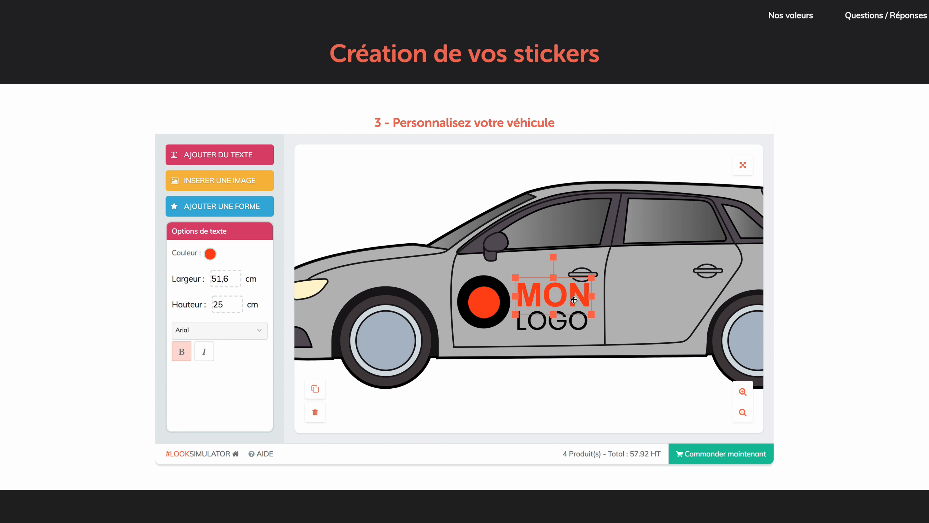
pyautogui.moveTo(593, 315); pyautogui.dragTo(561, 322)
pyautogui.click(563, 326)
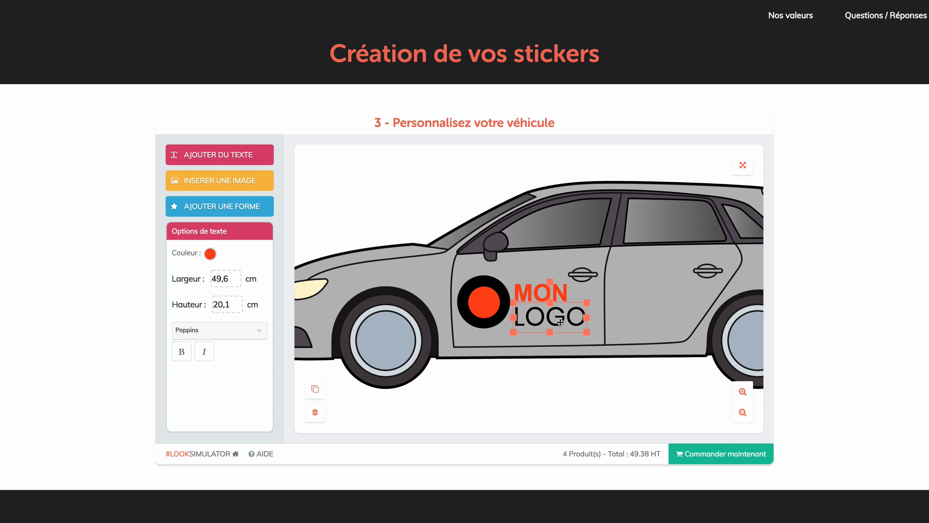
pyautogui.click(181, 352)
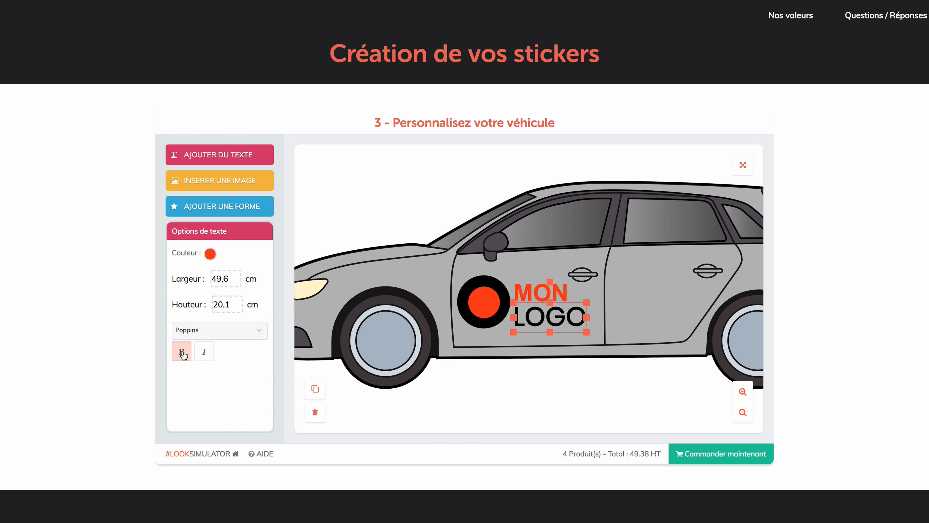
# Step: Swap the two circles' colours, making the 36.9 cm outer circle orange-red and the 22 cm inner circle black
pyautogui.click(517, 371)
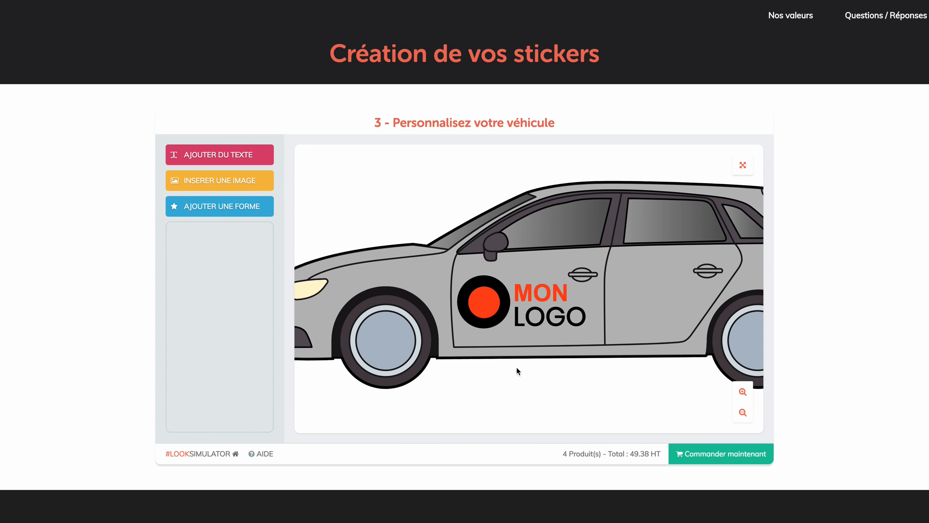
pyautogui.click(497, 320)
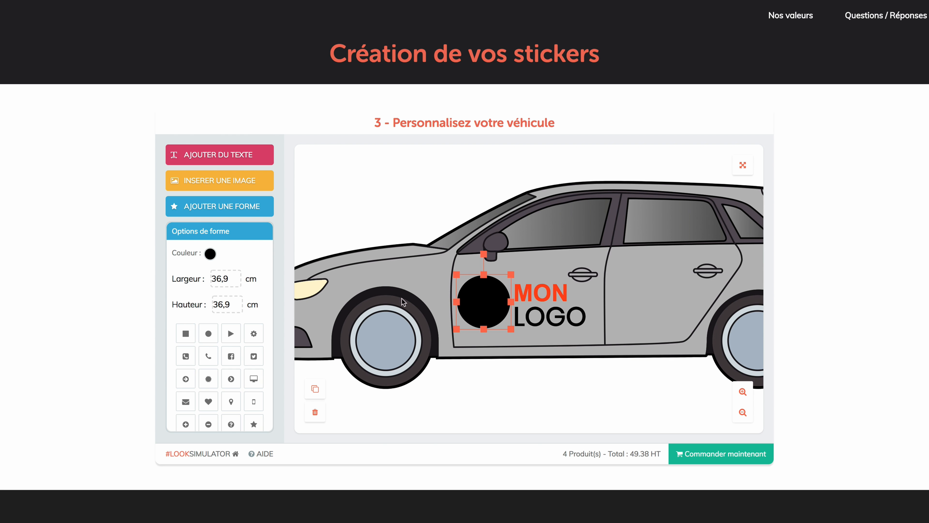
pyautogui.click(212, 257)
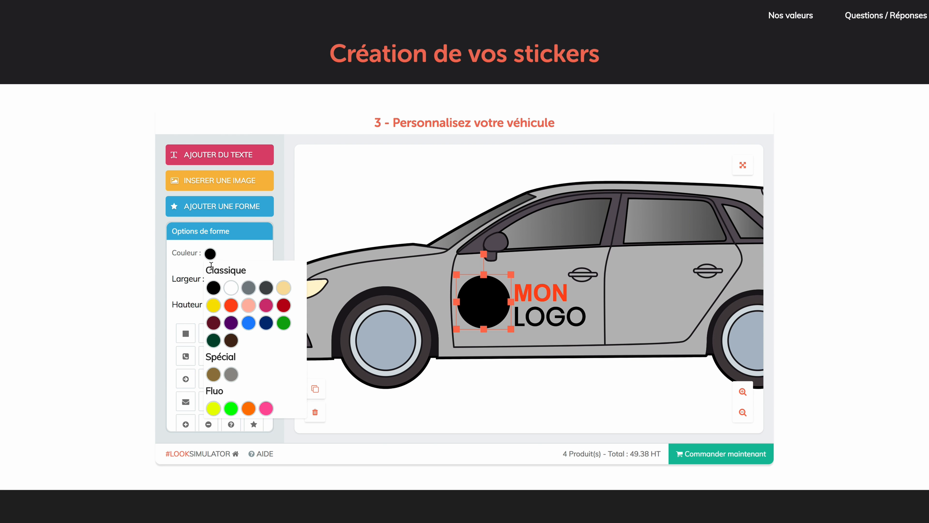
pyautogui.click(228, 306)
pyautogui.click(515, 372)
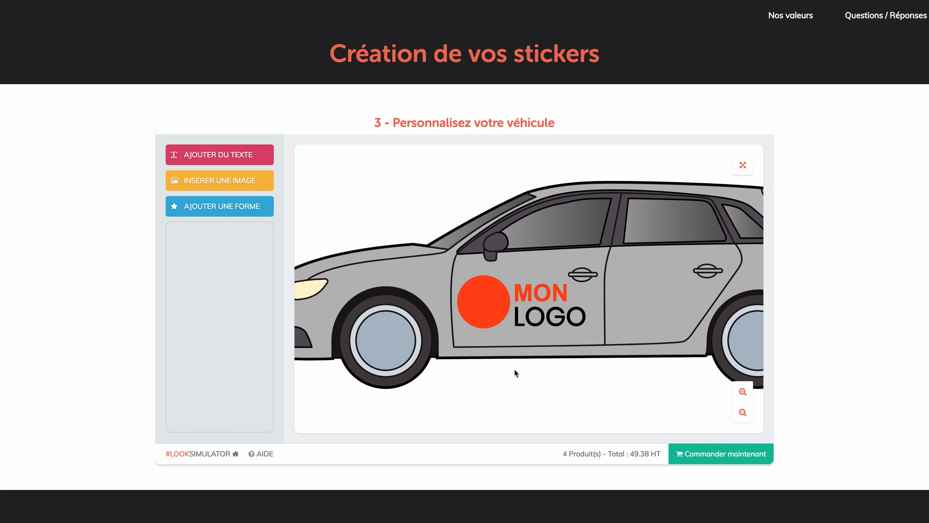
pyautogui.click(488, 305)
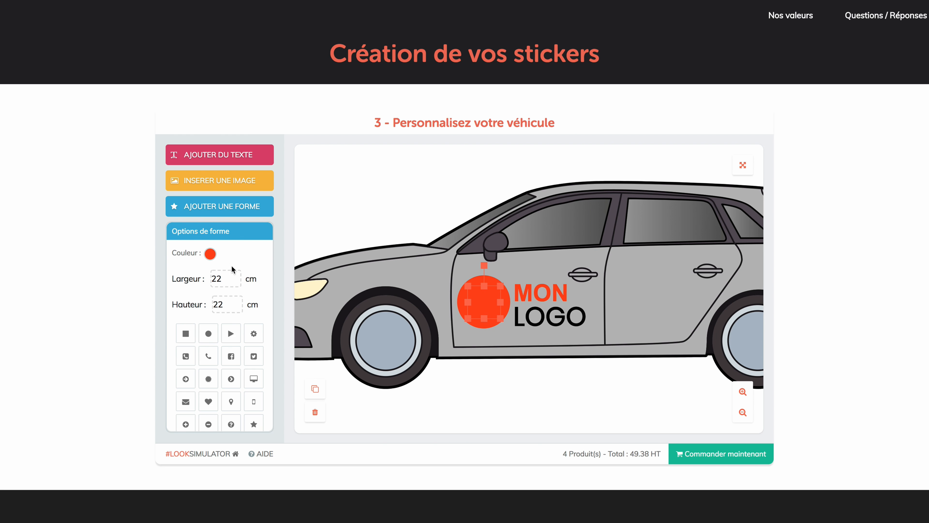
pyautogui.click(212, 254)
pyautogui.click(213, 287)
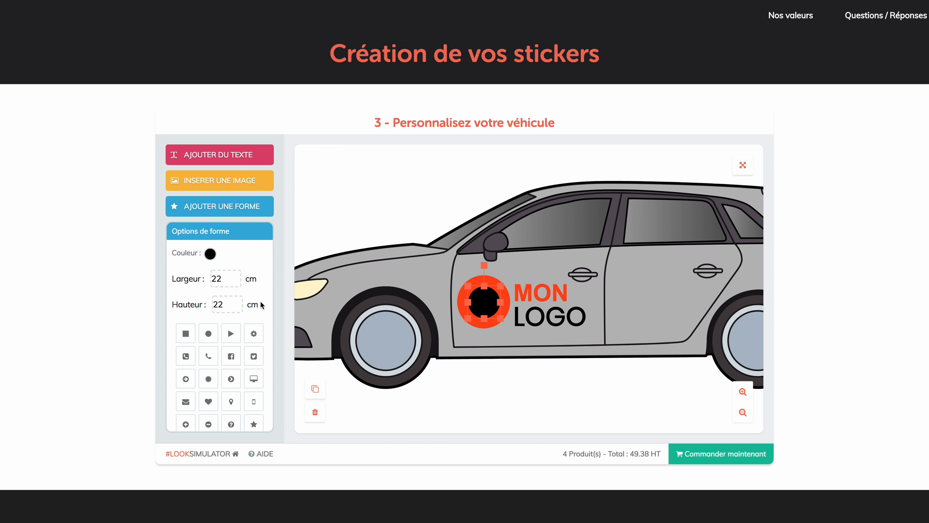
pyautogui.click(508, 367)
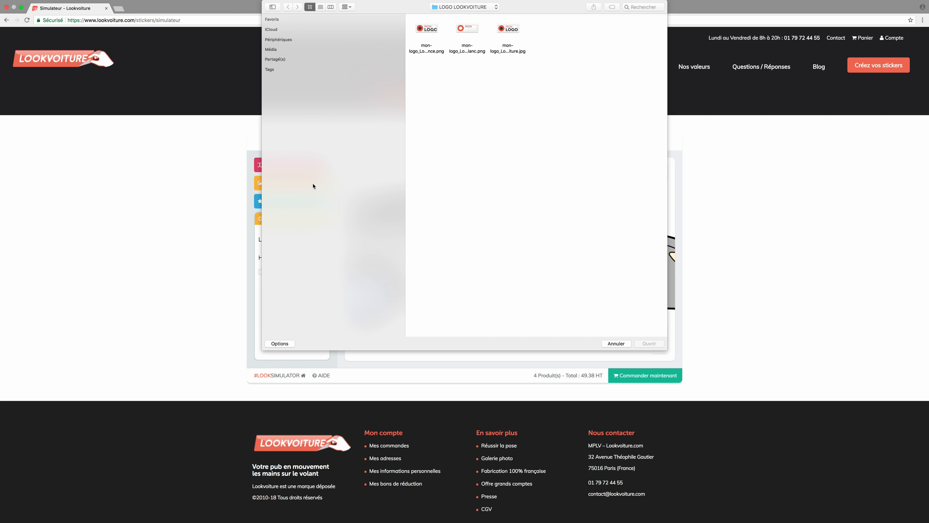
# Step: Insert the JPG logo on the opposite side's front door, scaled to about 92.1 × 30.8 cm, and toggle its Détourage option
pyautogui.doubleClick(512, 35)
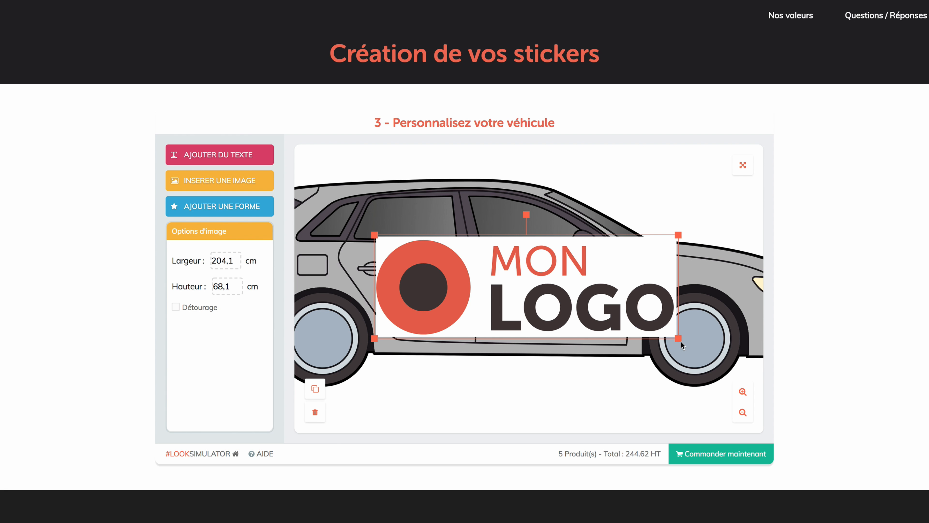
pyautogui.moveTo(680, 339); pyautogui.dragTo(531, 284)
pyautogui.moveTo(455, 253); pyautogui.dragTo(560, 300)
pyautogui.moveTo(625, 332); pyautogui.dragTo(618, 330)
pyautogui.moveTo(576, 296); pyautogui.dragTo(578, 297)
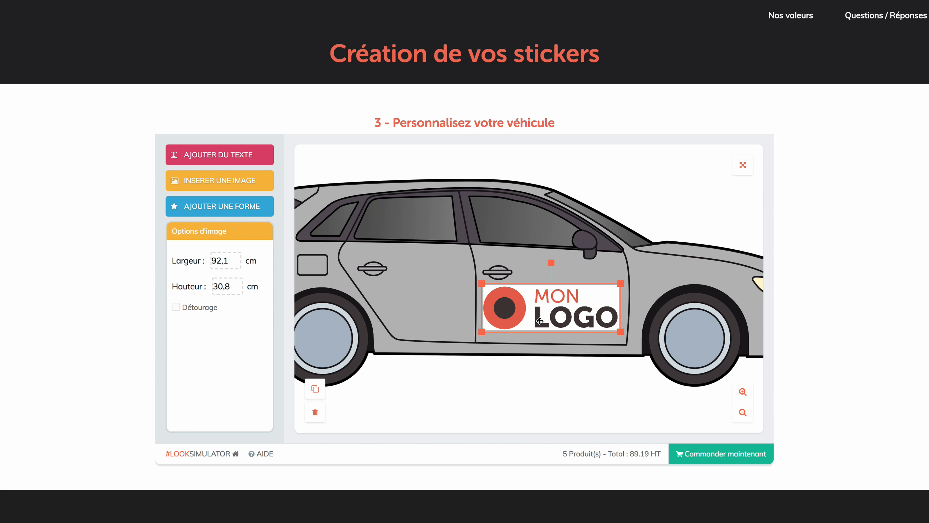
pyautogui.click(175, 307)
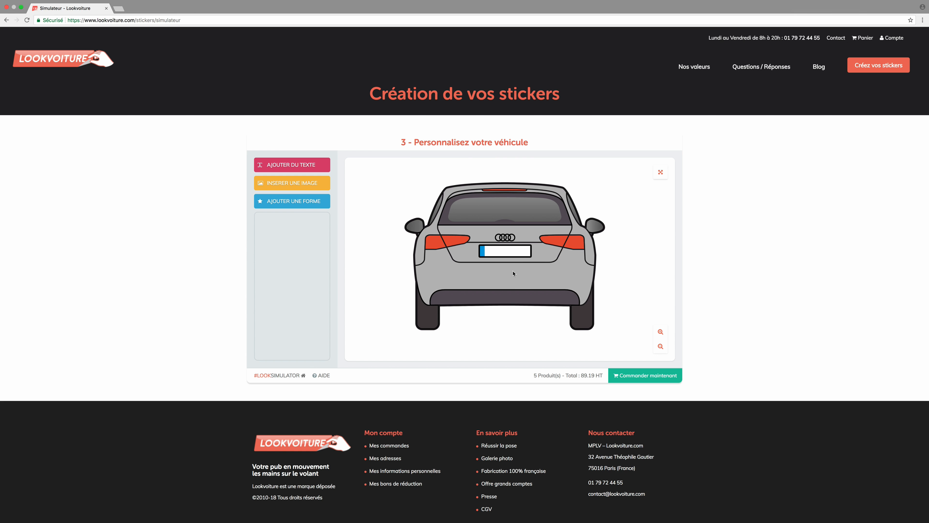
# Step: Insert the PNG logo with white lettering and fit it on the rear window at about 67.1 × 21.3 cm
pyautogui.click(308, 188)
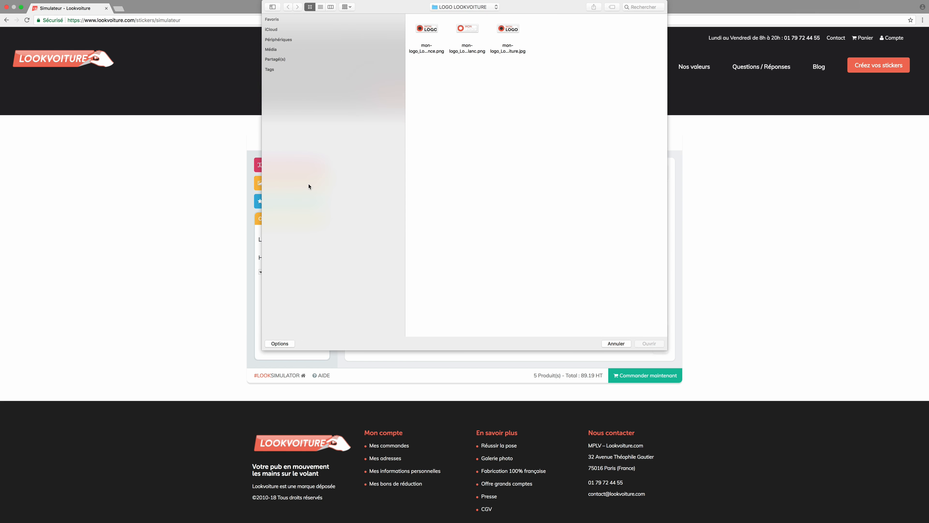
pyautogui.click(471, 28)
pyautogui.click(431, 30)
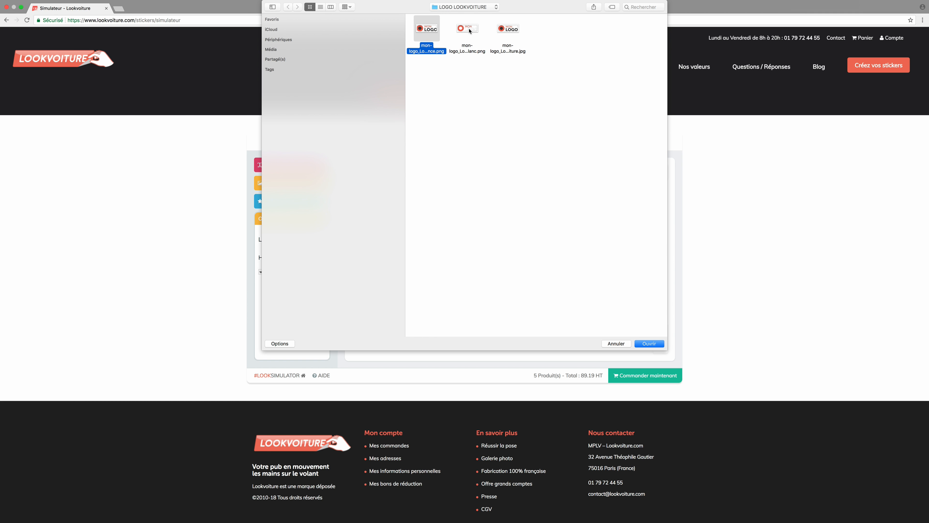
pyautogui.doubleClick(469, 30)
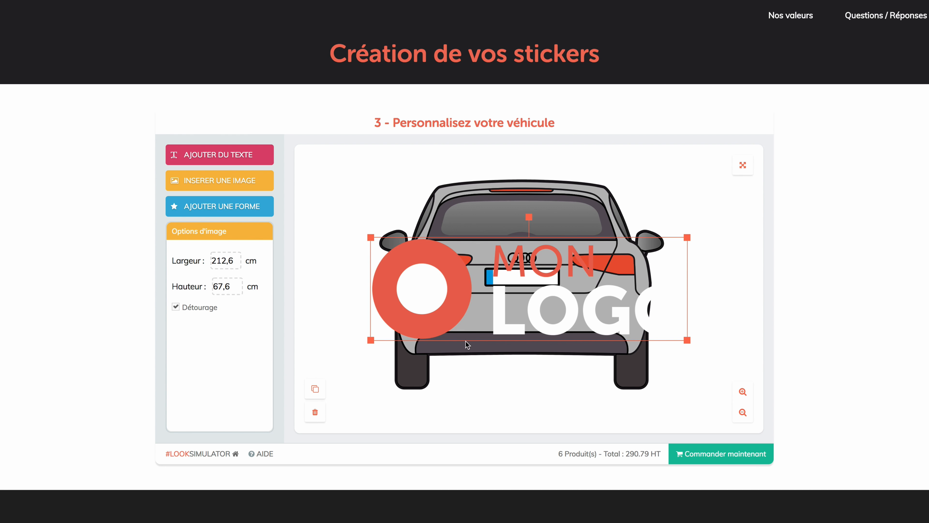
pyautogui.moveTo(621, 292); pyautogui.dragTo(613, 287)
pyautogui.moveTo(674, 328); pyautogui.dragTo(536, 224)
pyautogui.moveTo(584, 243); pyautogui.dragTo(540, 222)
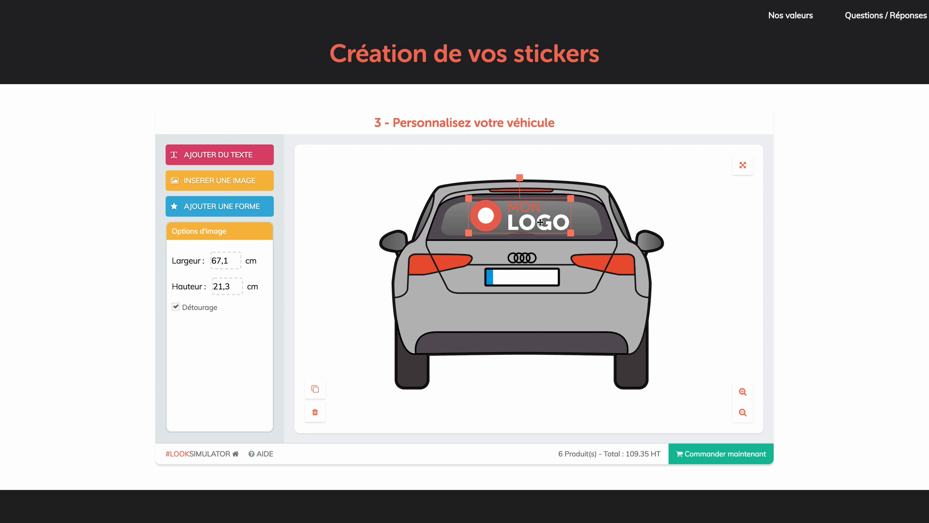
# Step: Proceed to order the personalised vehicle stickers and turn on the option to receive a paper mock-up in the parcel
pyautogui.scroll(1, 511, 280)
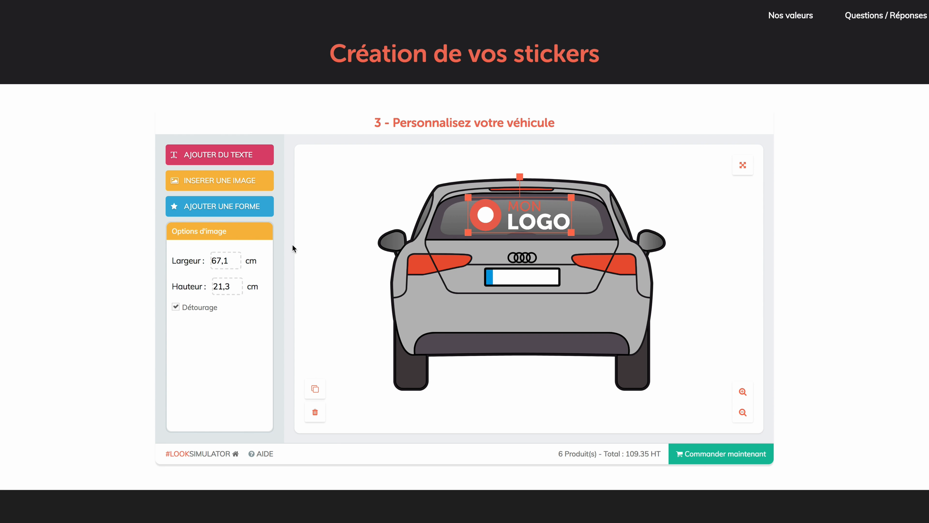
pyautogui.click(747, 172)
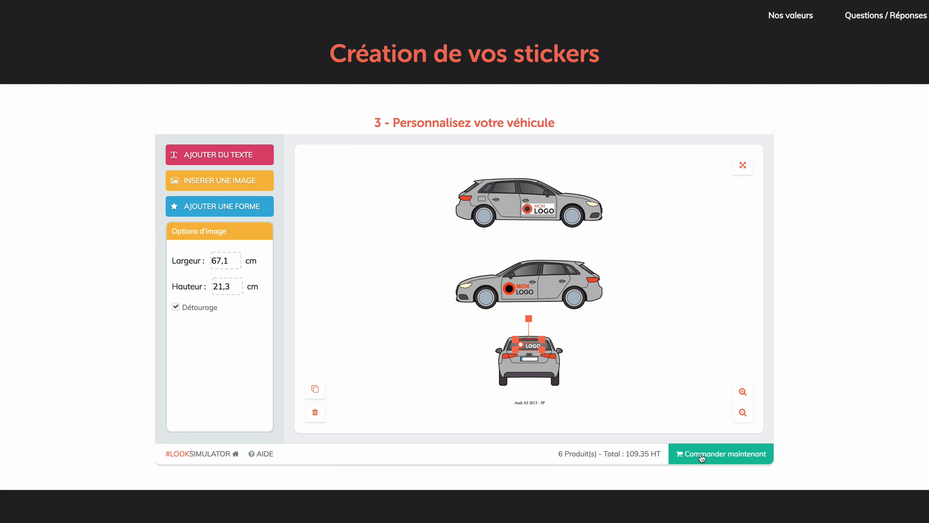
pyautogui.click(719, 456)
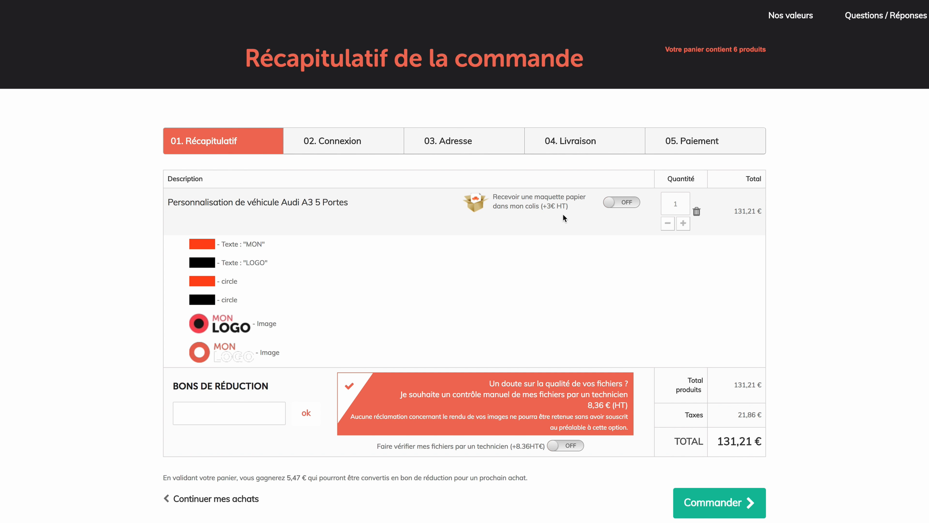
pyautogui.click(610, 206)
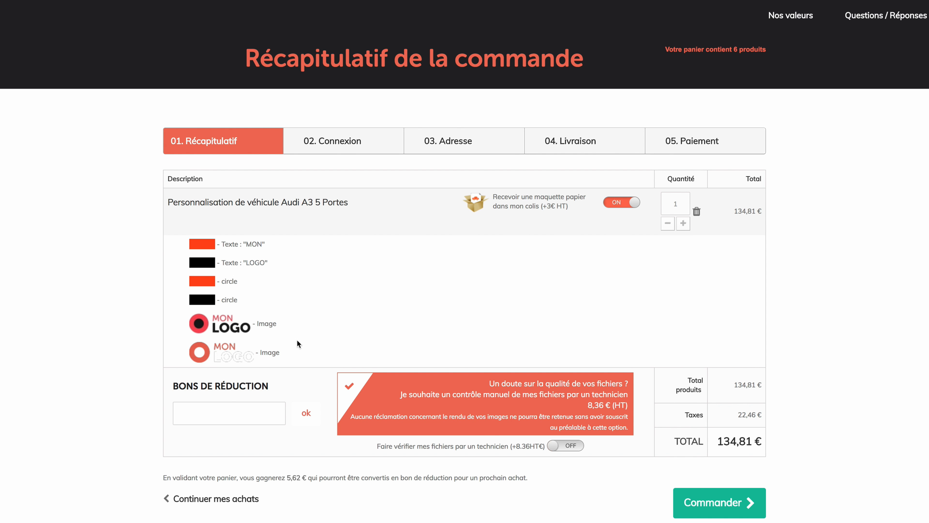